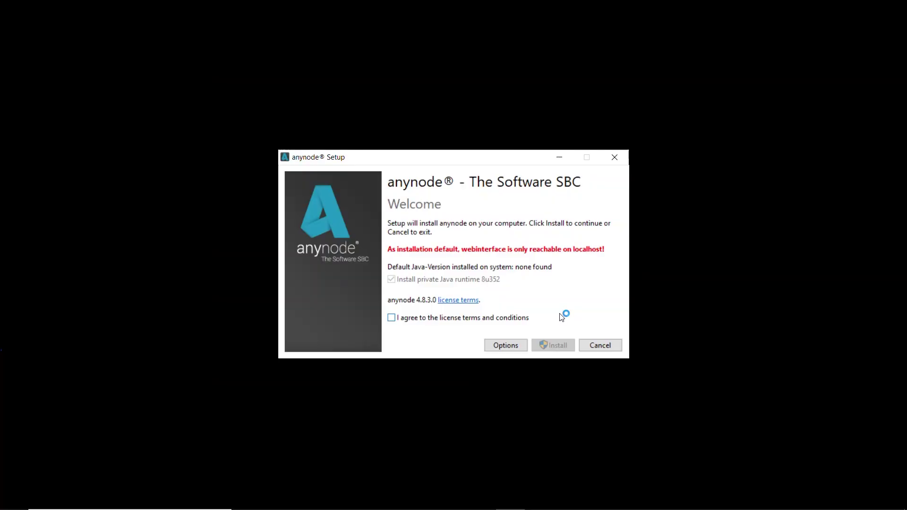
Accept the anynode license terms and install anynode.
click(393, 318)
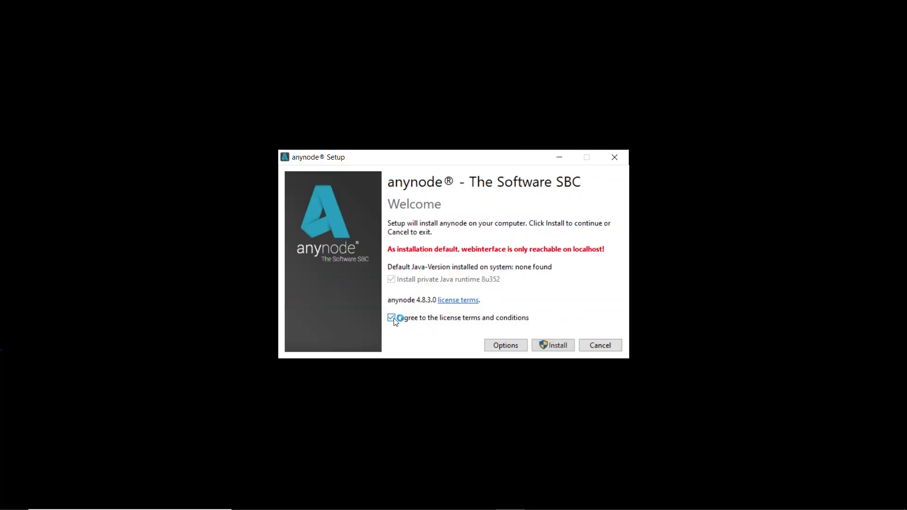
click(558, 350)
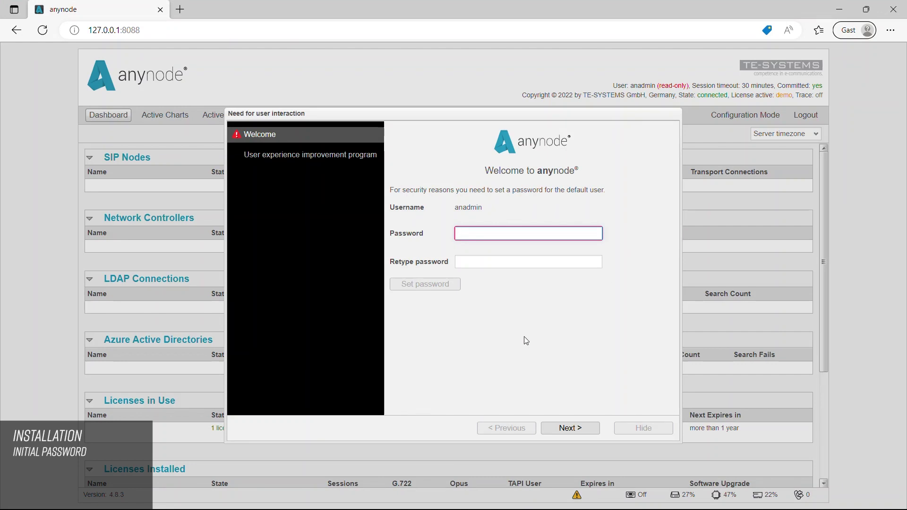
Enter and confirm a new password for the default anadmin user, then save it.
text(*********)
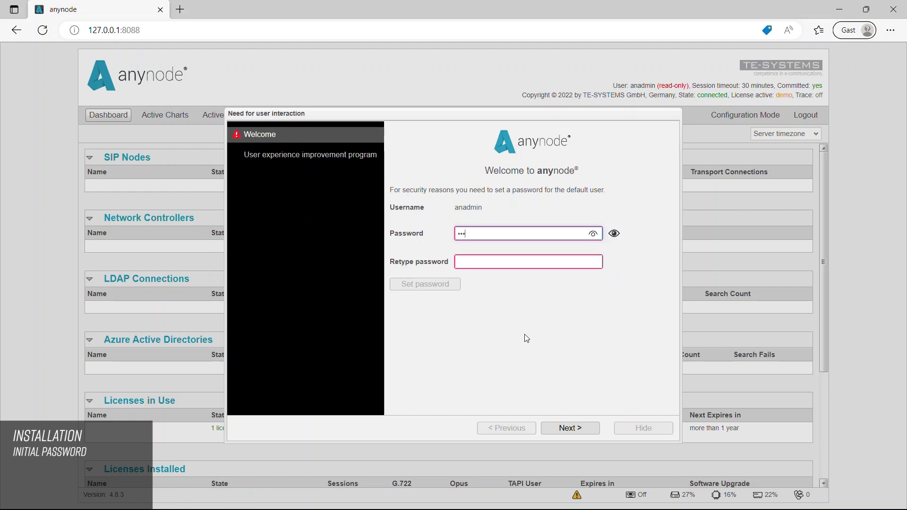
text(*)
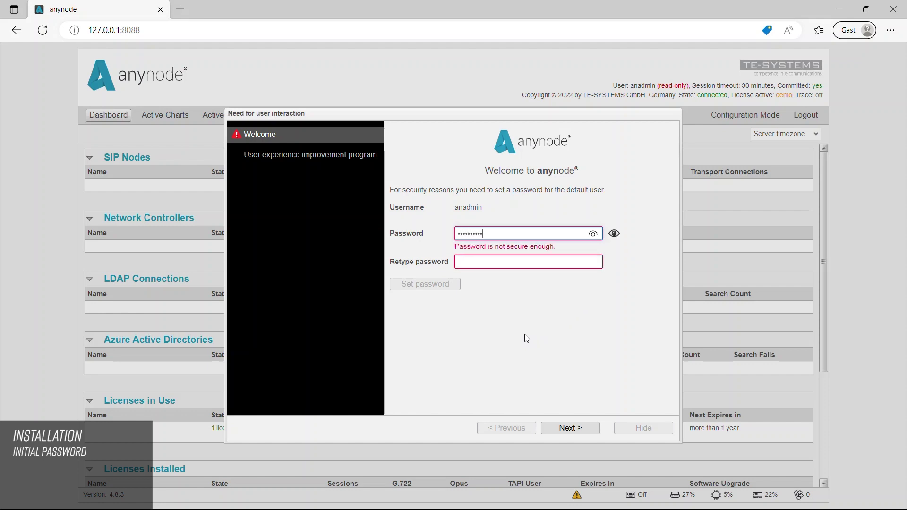
text(***)
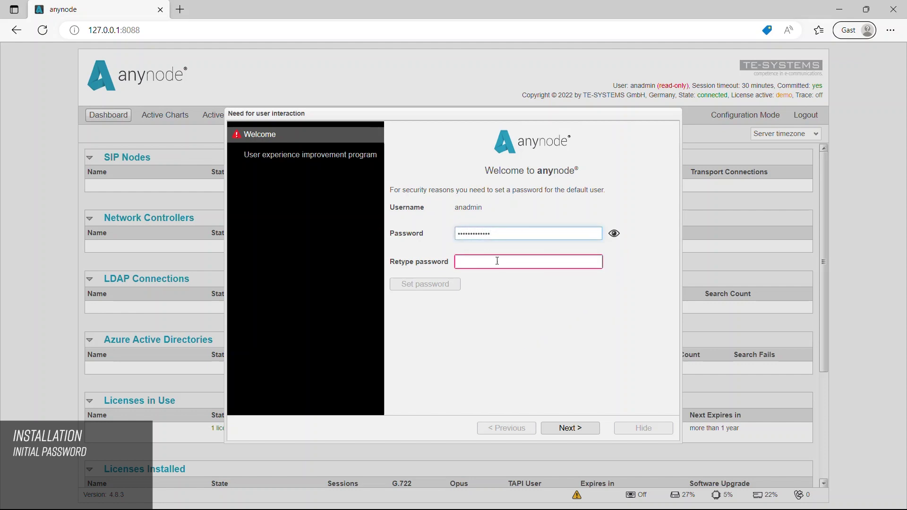
click(497, 261)
text(******)
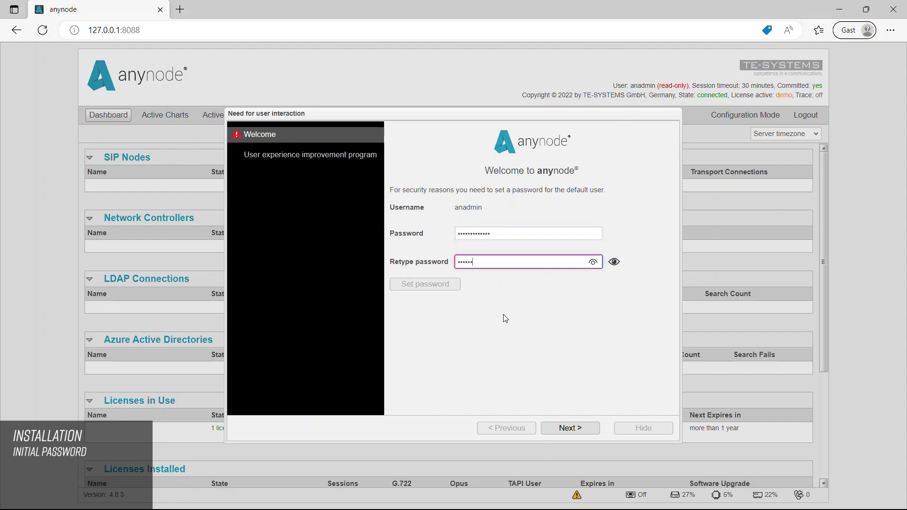
text(*******)
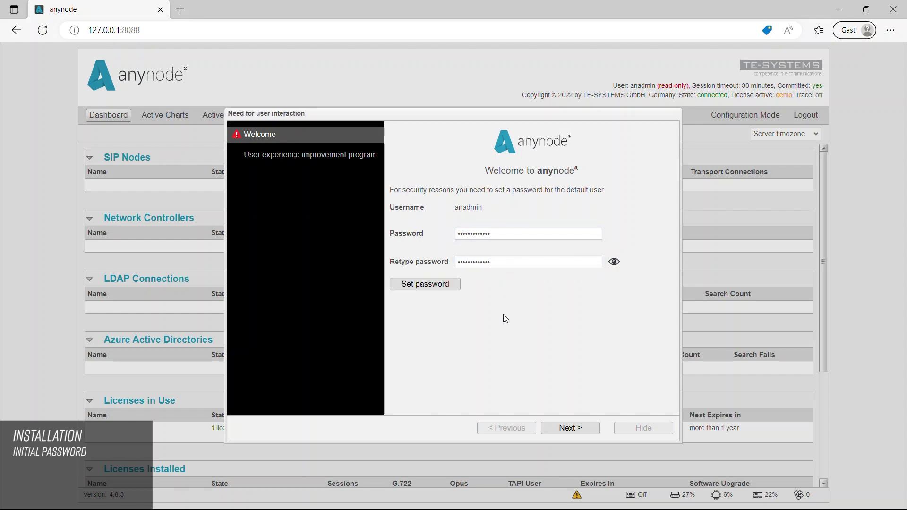
click(444, 288)
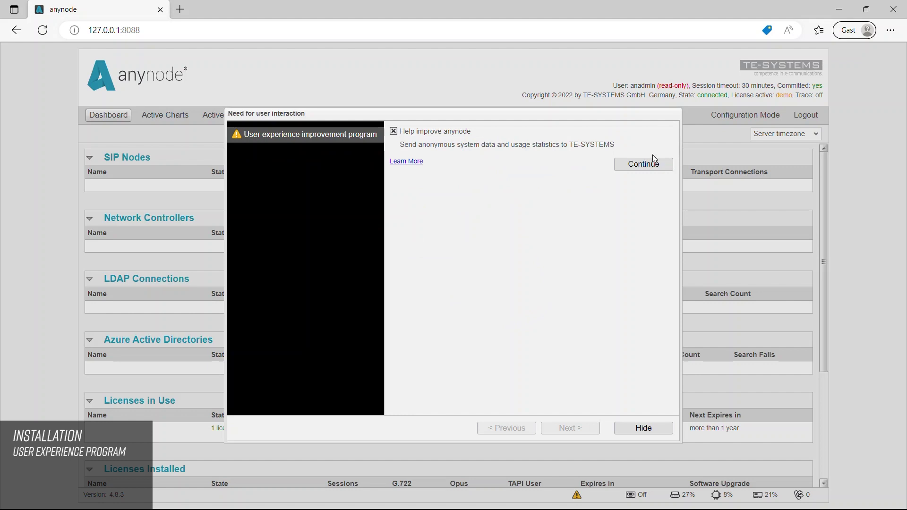
Continue past the usage statistics page with 'Help improve anynode' left enabled.
click(670, 168)
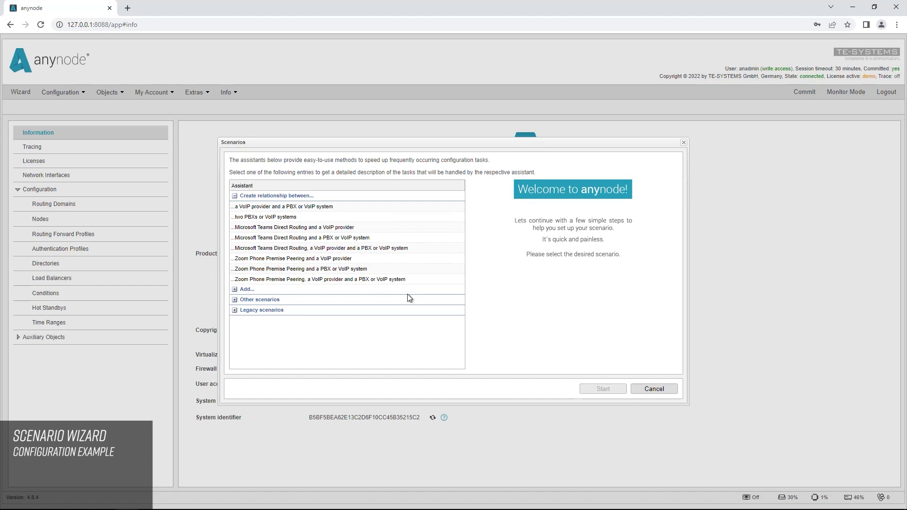
Start the 'Microsoft Teams Direct Routing and a VoIP provider' scenario and get past the Ports page.
click(340, 230)
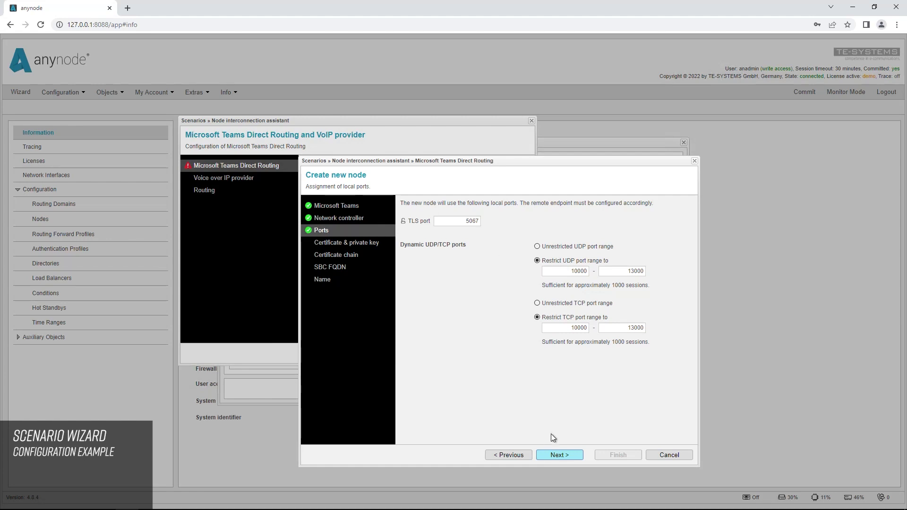
click(559, 456)
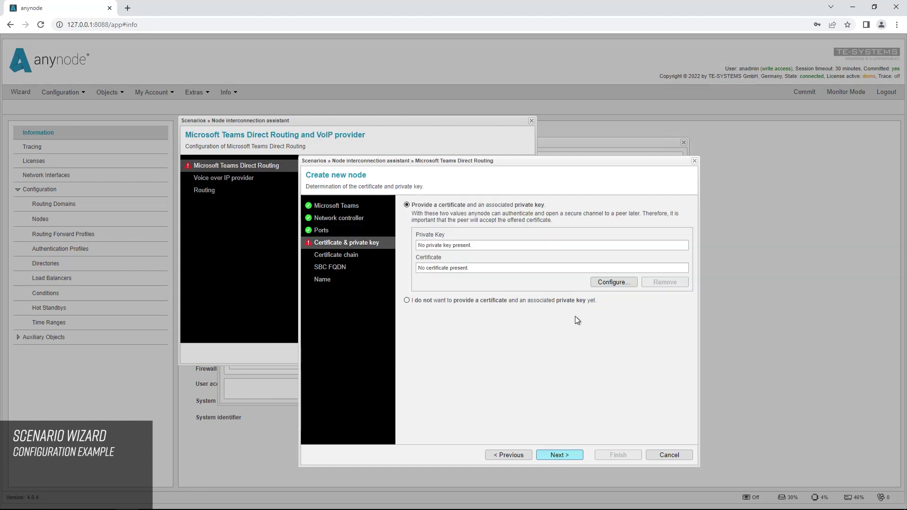
Import the sbc6.lab.anynode.de -key.pem private key and -chain.pem certificate chain for the Teams node.
click(607, 284)
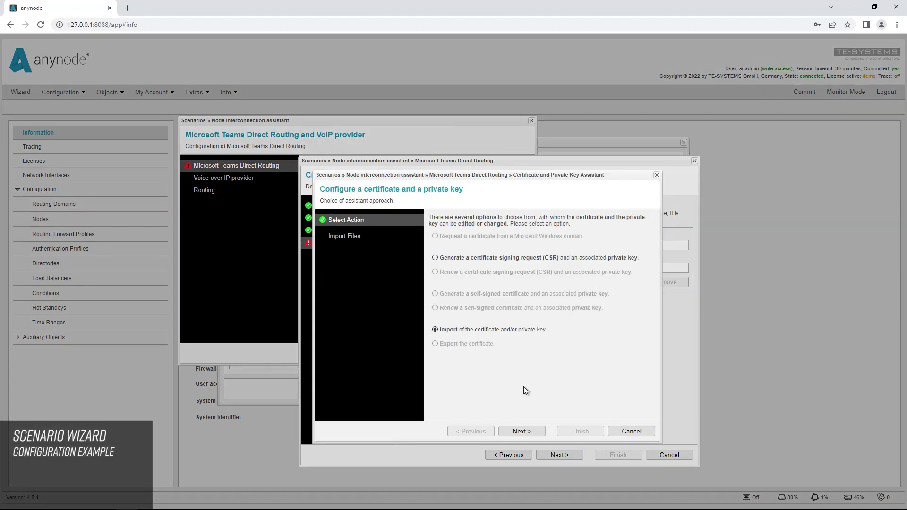
click(520, 433)
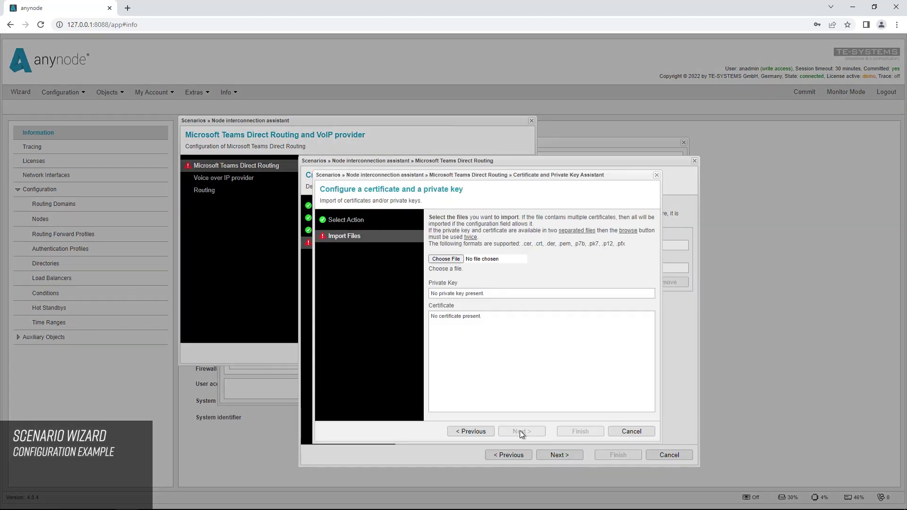
click(452, 262)
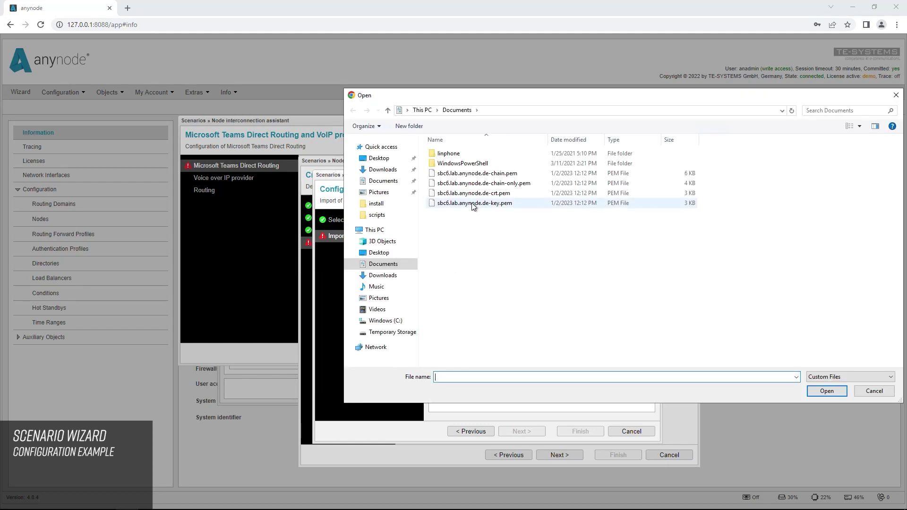
double_click(474, 205)
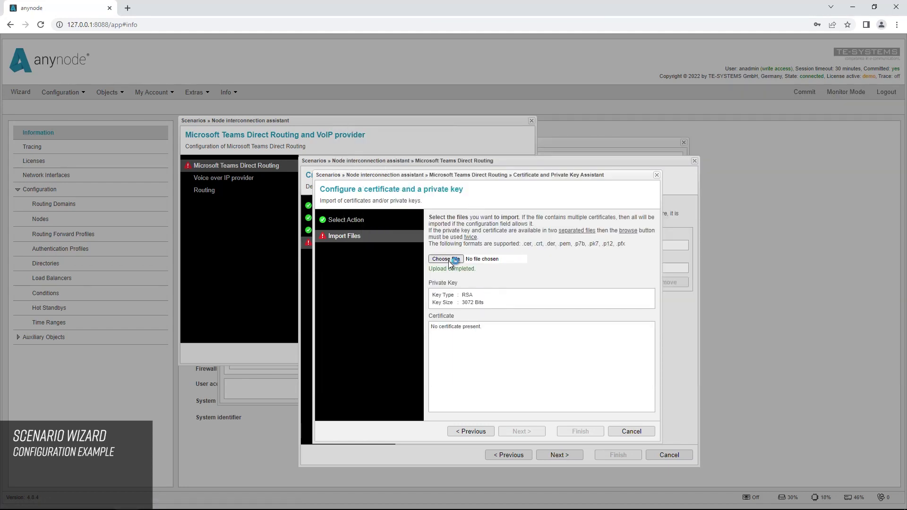
click(452, 260)
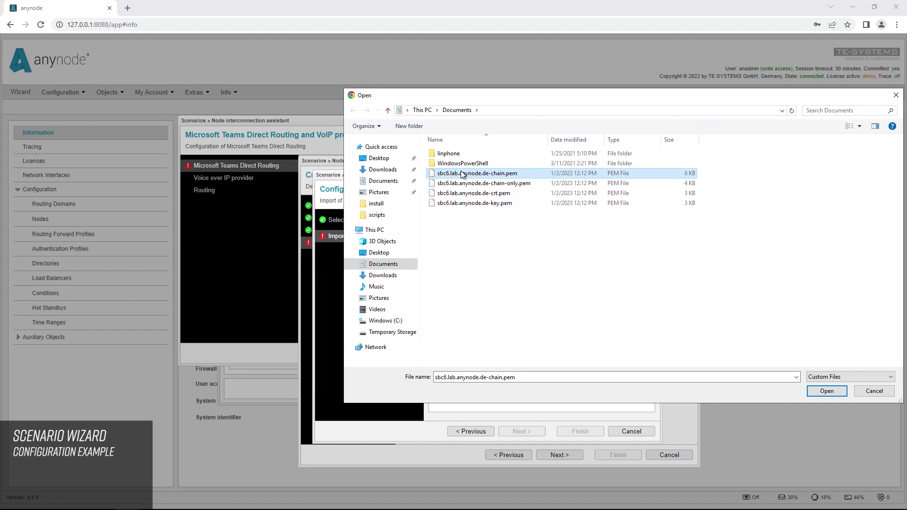
double_click(463, 175)
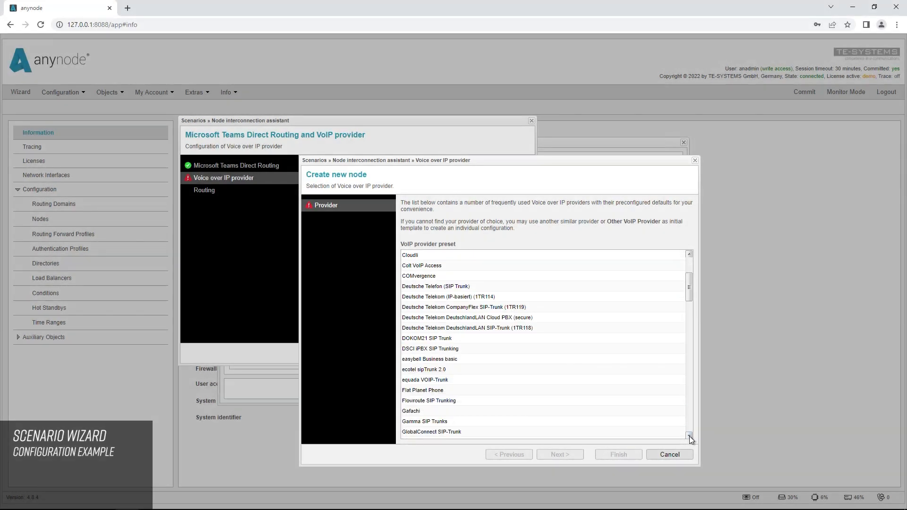
Create the VoIP provider node from the Other VoIP Provider preset, bound to the Hyper-V adapter.
drag(690, 436, 688, 437)
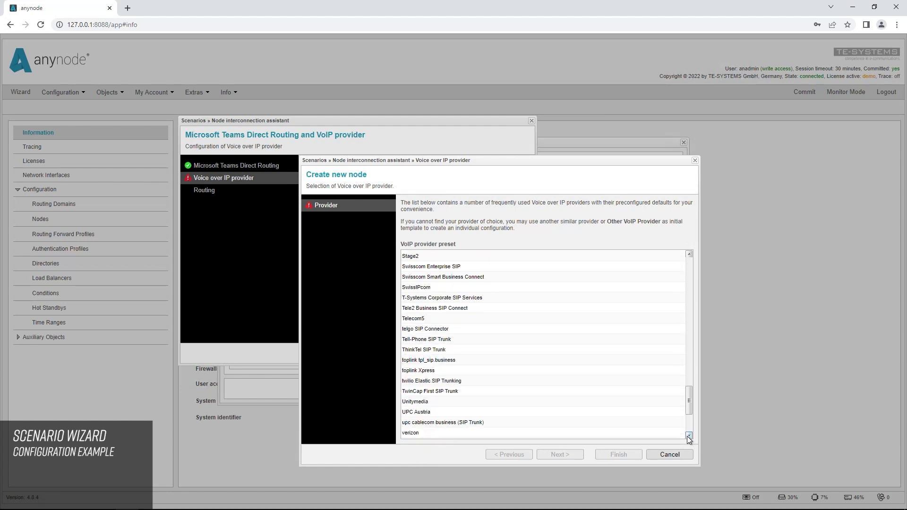
drag(686, 401, 682, 270)
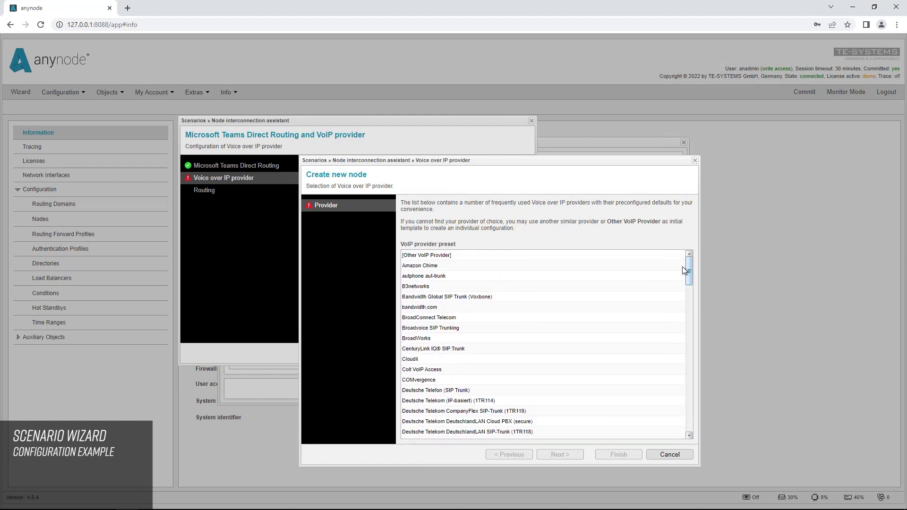
click(442, 256)
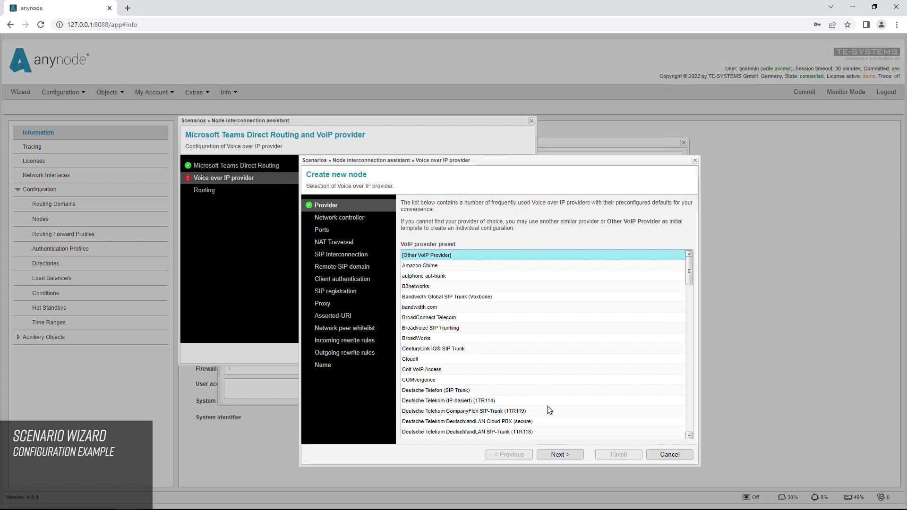
click(567, 458)
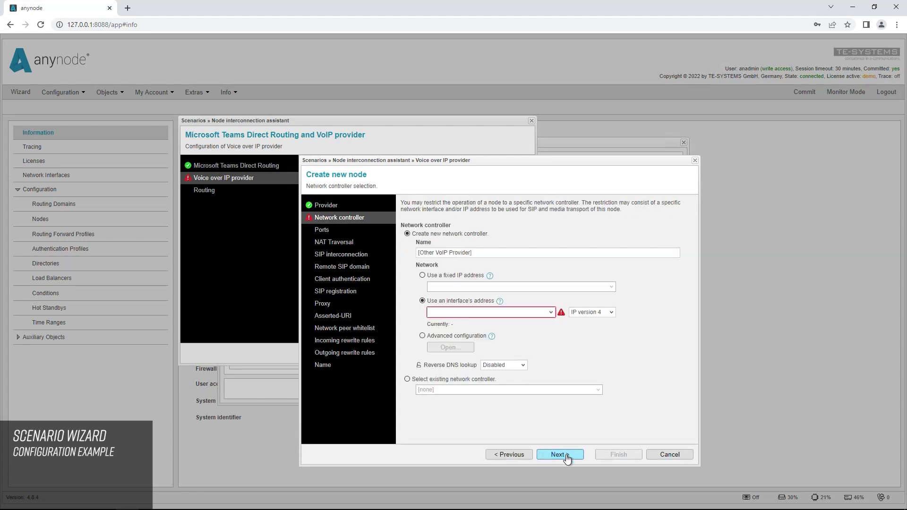
click(551, 314)
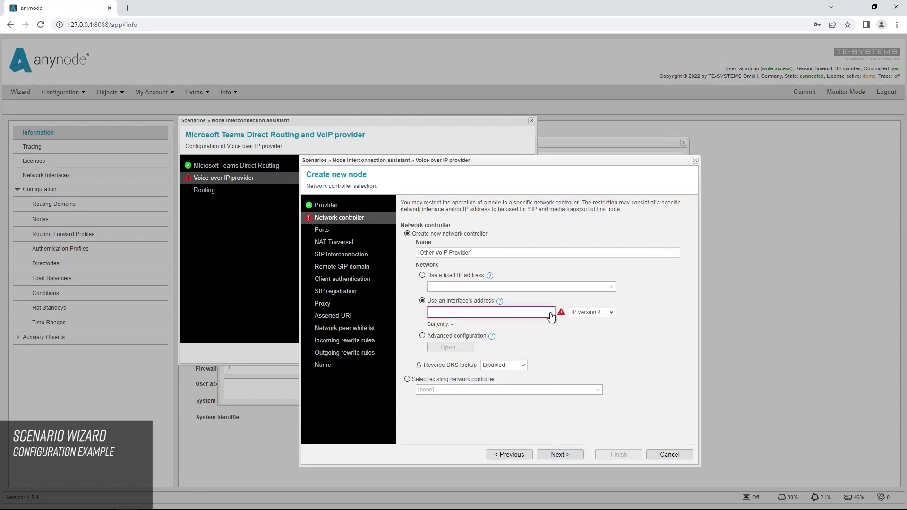
click(518, 324)
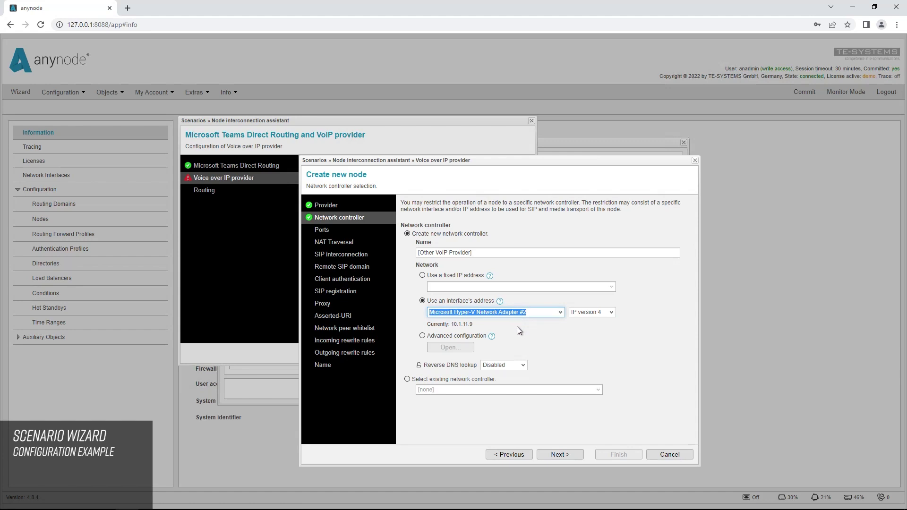
click(568, 457)
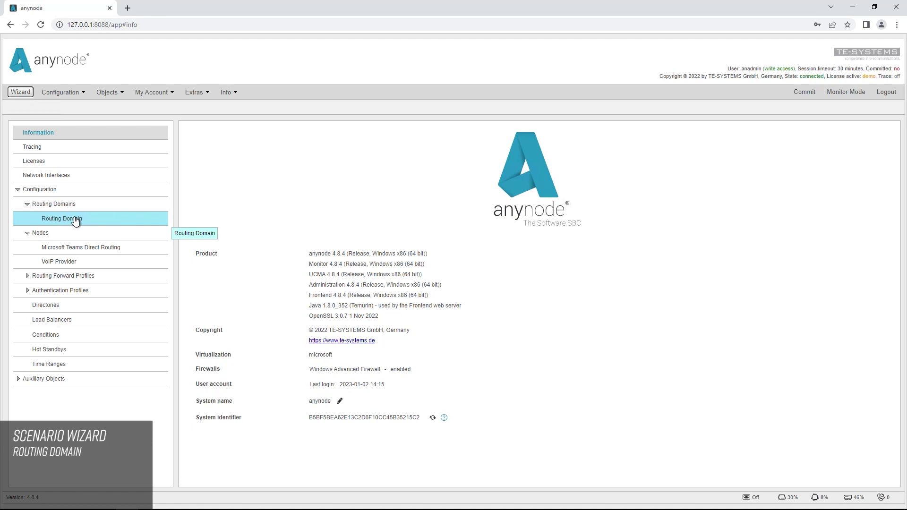
Review the Routing Domain's Teams and VoIP Provider routes and commit the configuration.
click(76, 219)
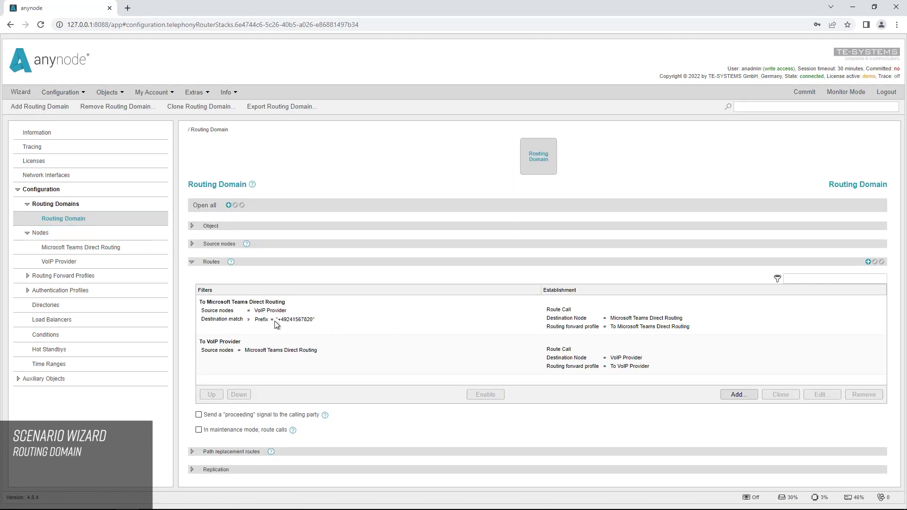
click(316, 329)
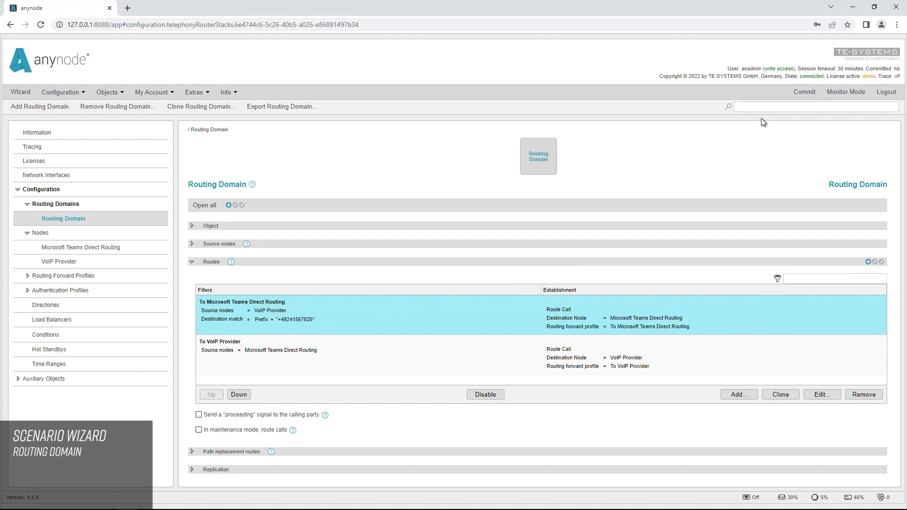
click(807, 94)
In Monitor Mode, check the Microsoft Teams Direct Routing and VoIP Provider SIP node statuses.
click(857, 97)
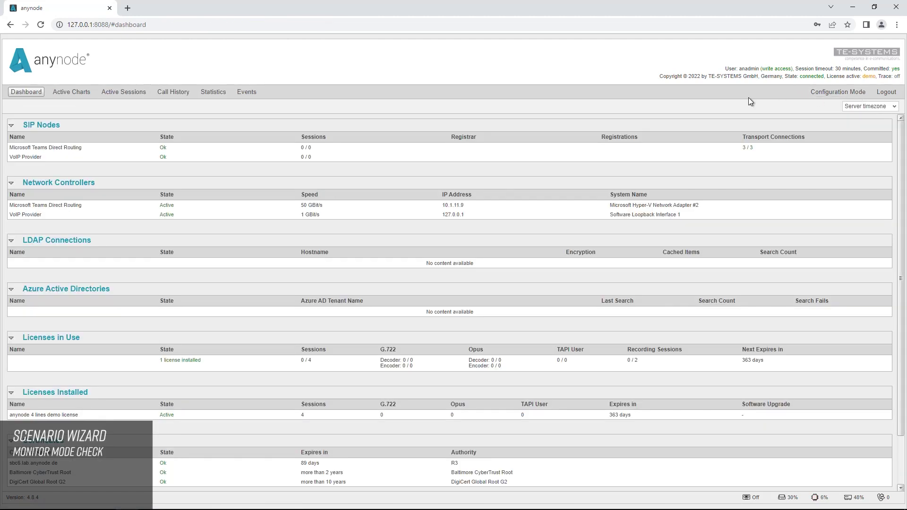
click(173, 149)
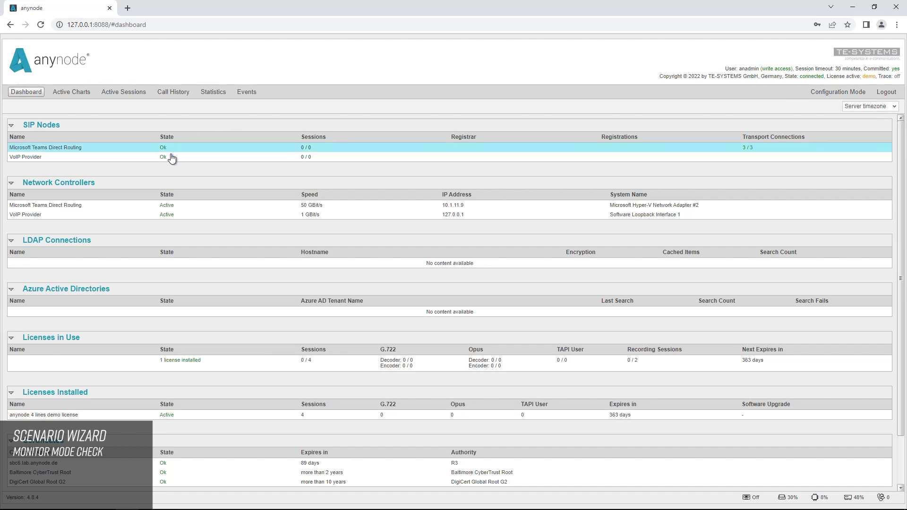
click(171, 159)
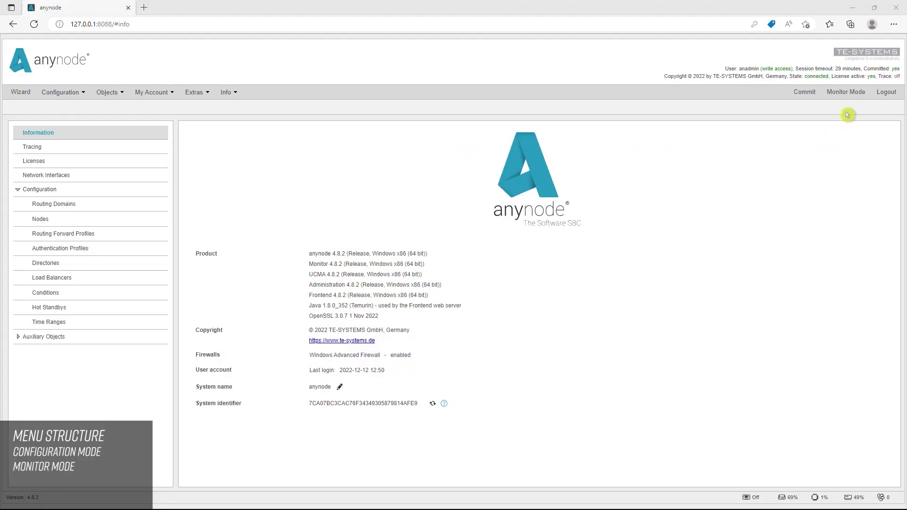
click(845, 93)
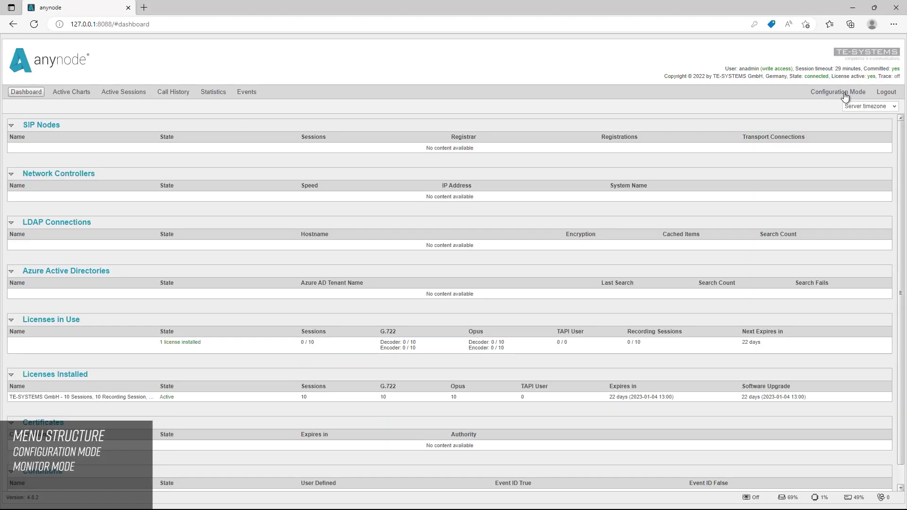
click(845, 94)
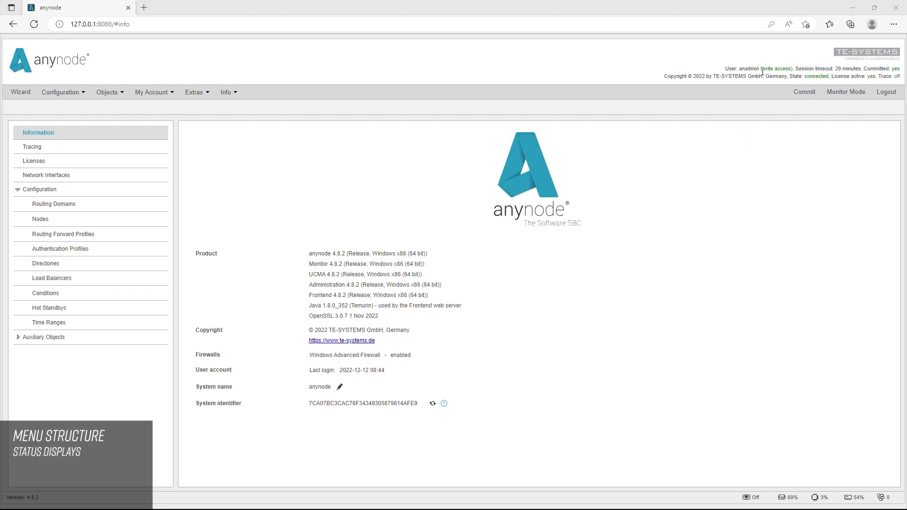
click(795, 74)
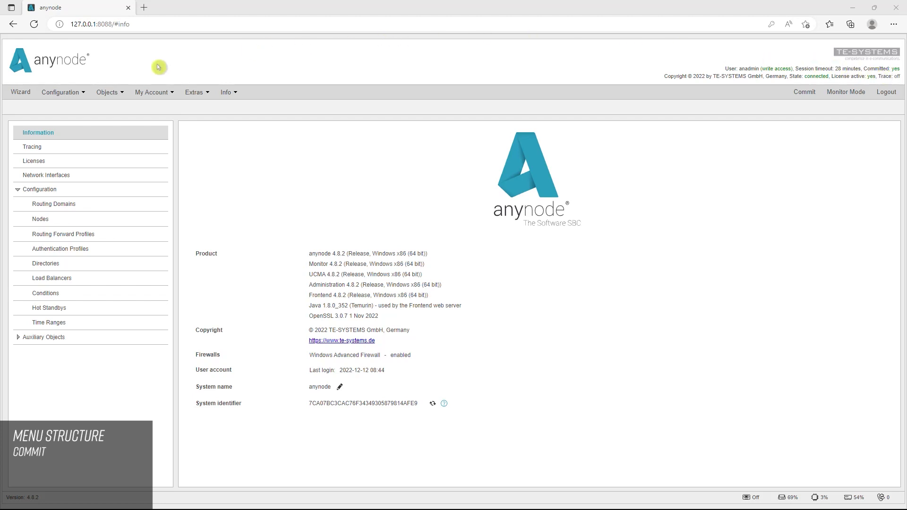
Open the Configuration menu of management actions.
click(78, 96)
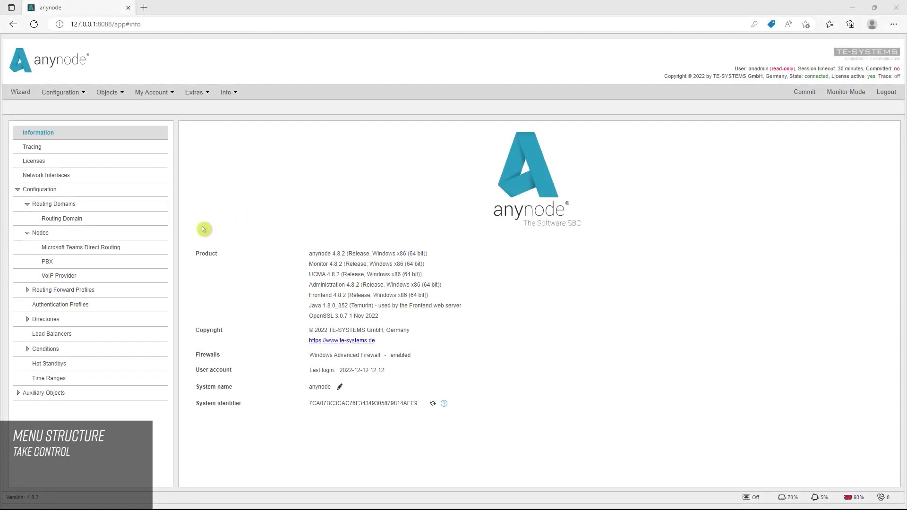
Disable the Microsoft Teams Direct Routing node, taking write control of the configuration.
click(140, 253)
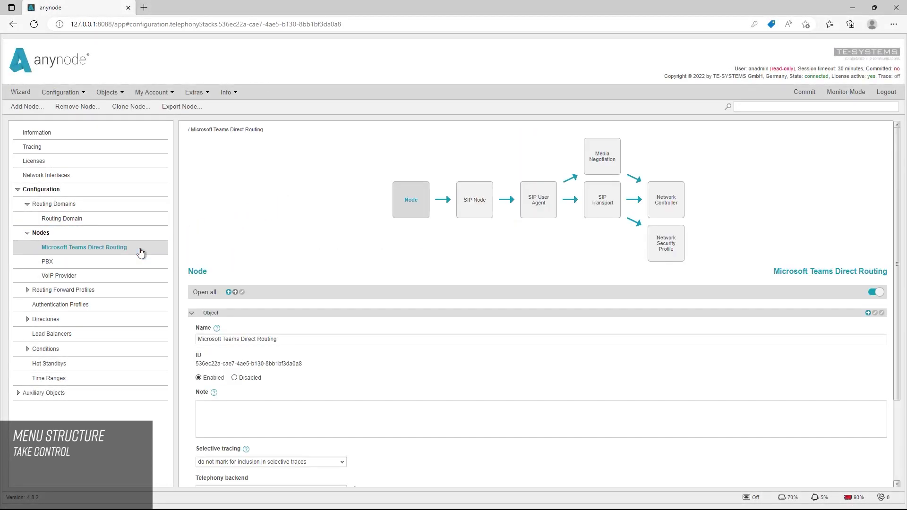
click(249, 381)
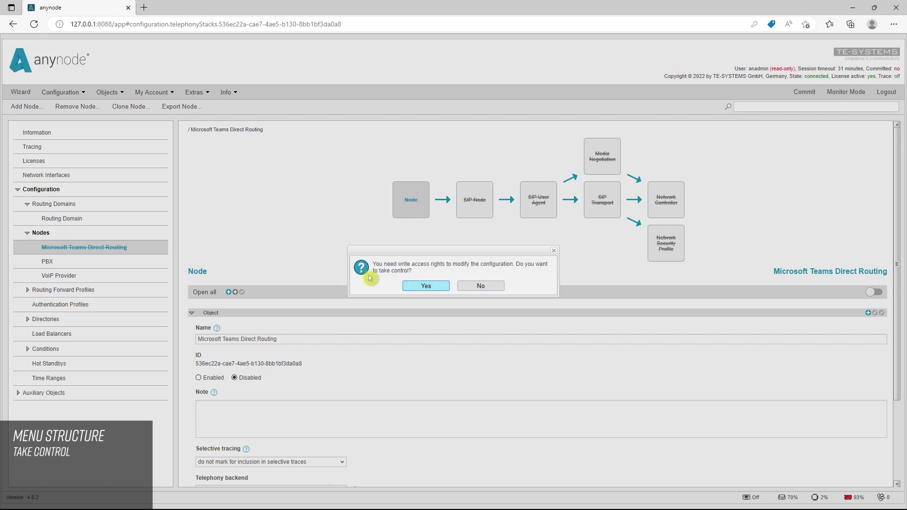
click(444, 287)
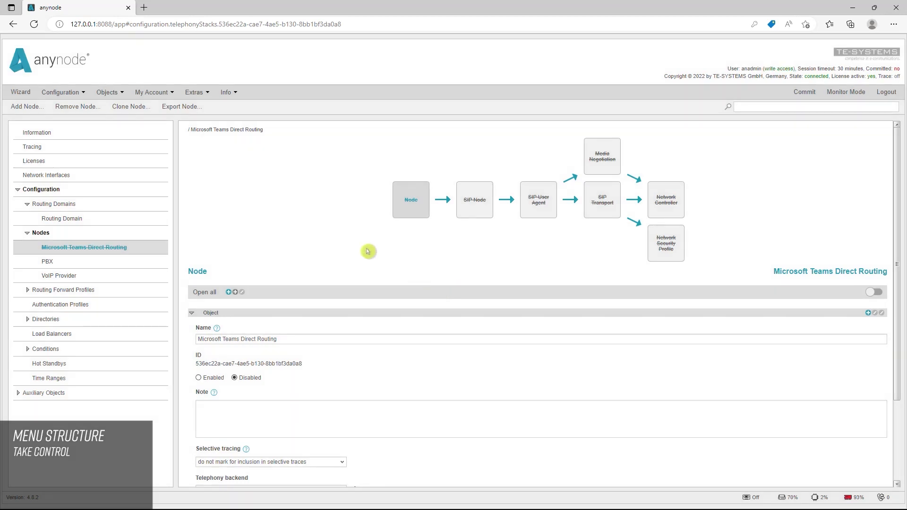
click(77, 94)
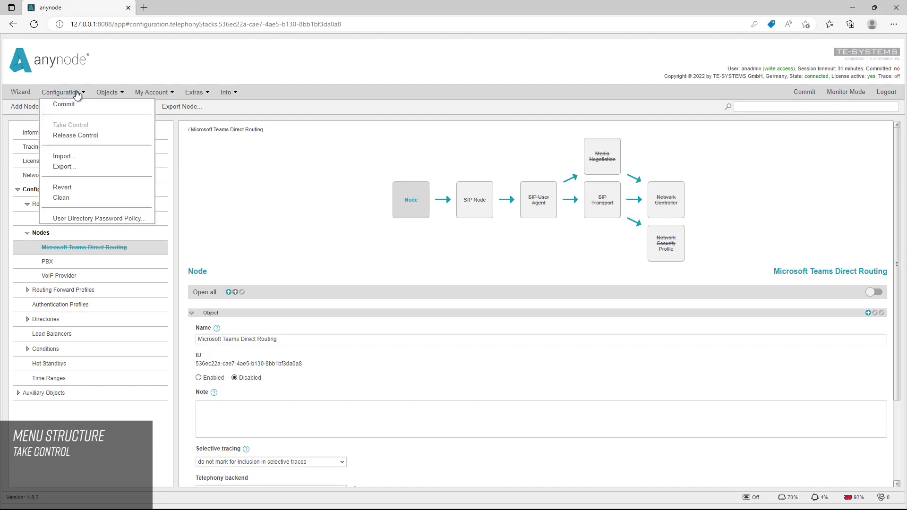
Import the saved configuration, mapping the Teams fixed IP address to 10.242.2.8.
click(106, 126)
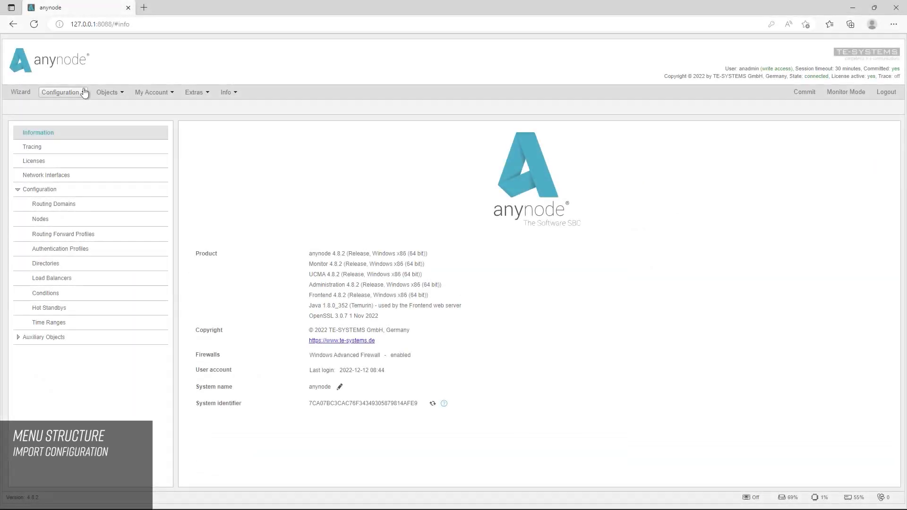
click(83, 93)
click(101, 161)
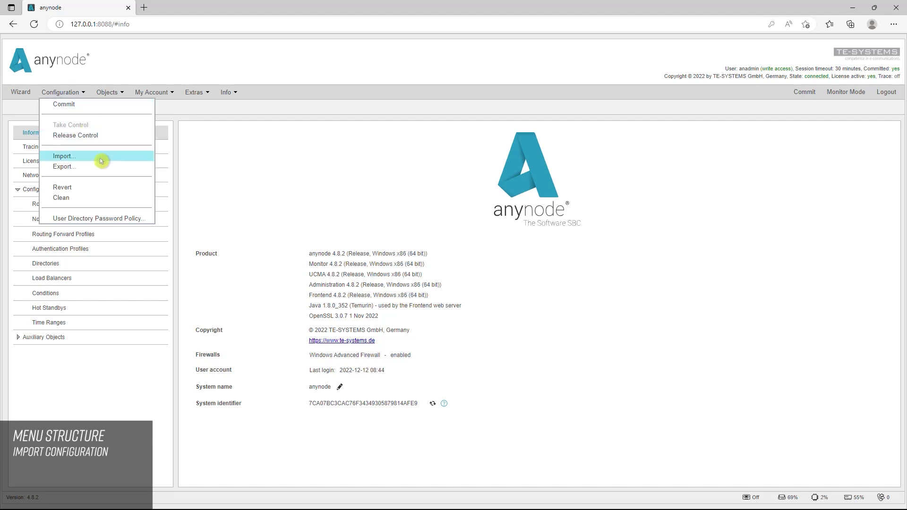
click(102, 162)
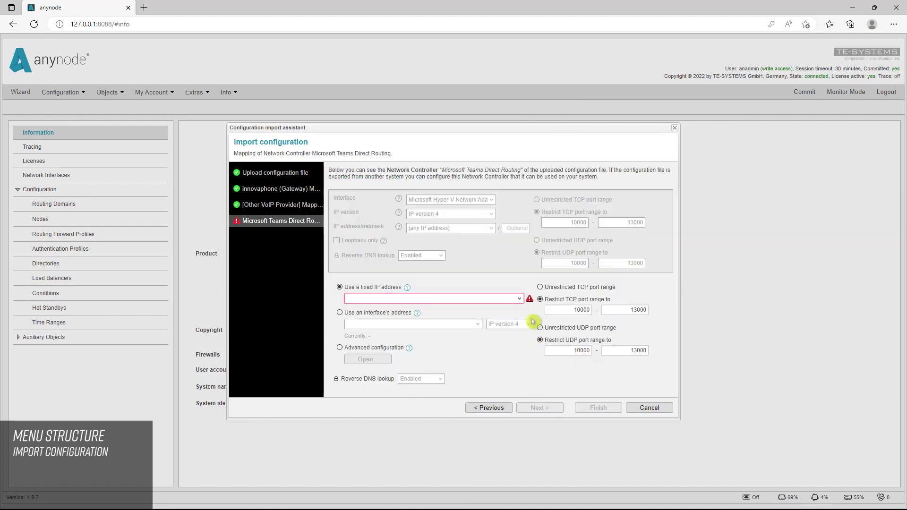
click(519, 298)
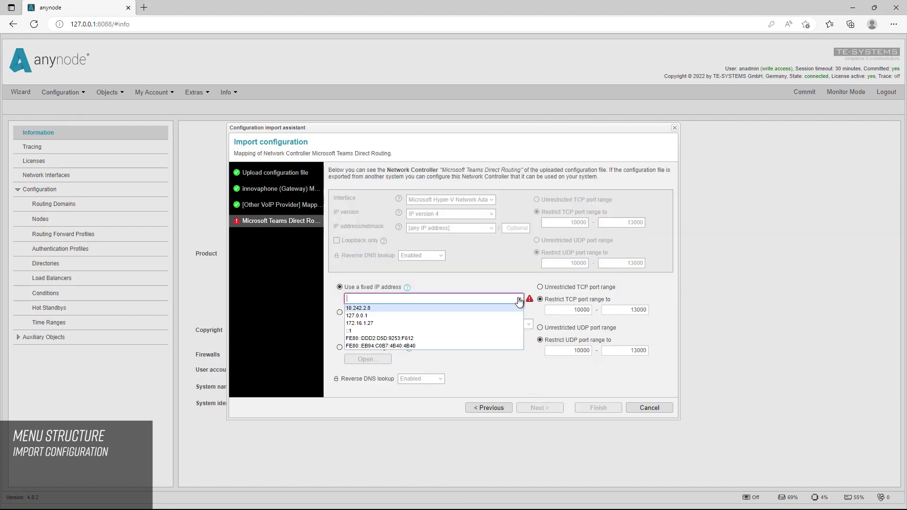
click(451, 309)
click(599, 408)
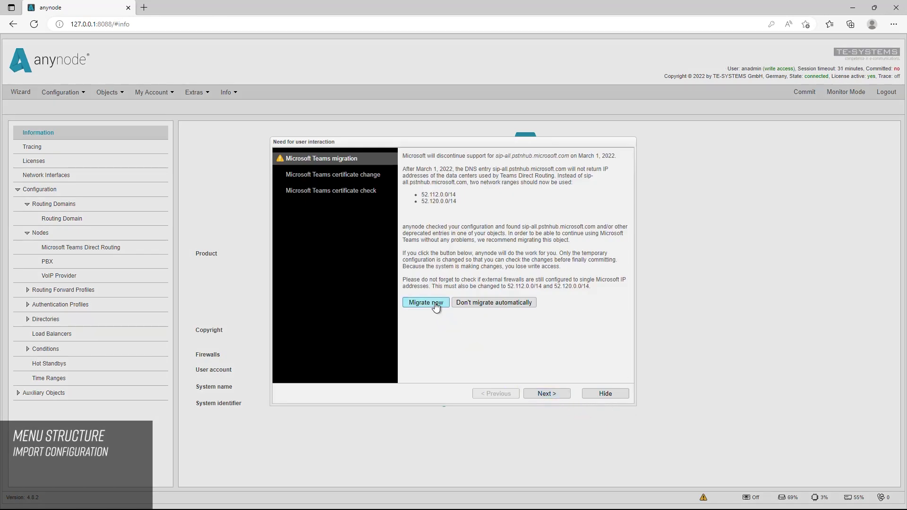
Apply the Microsoft Teams address-range and certificate SAN filter migrations, then hide the notice.
click(436, 308)
click(435, 236)
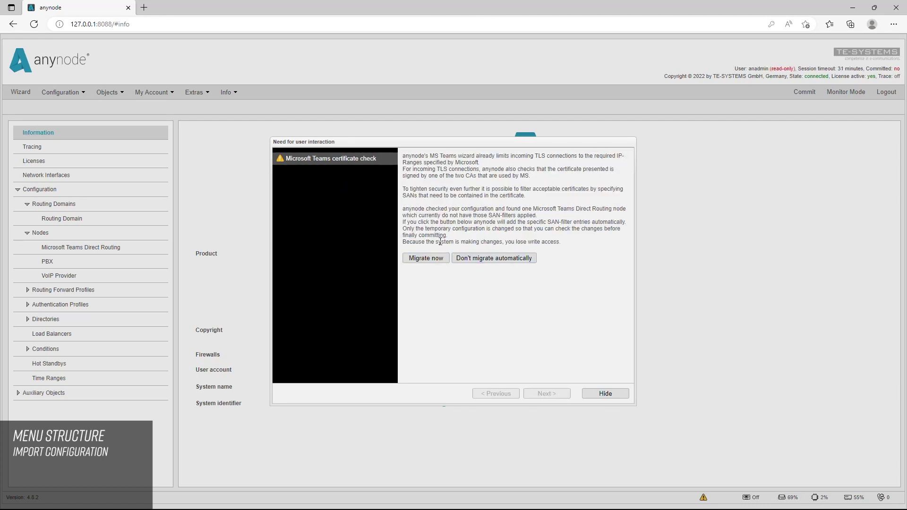
click(434, 259)
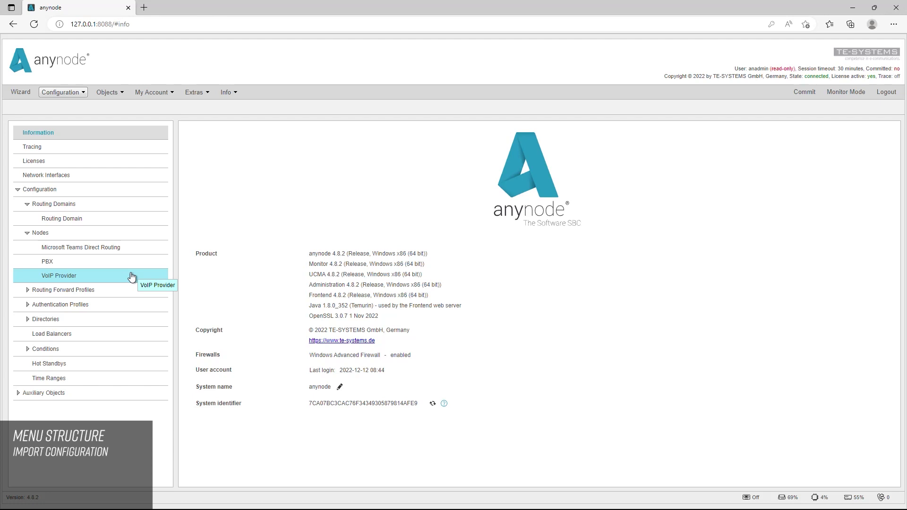
Revert the configuration to its last committed state with write control, then cancel the scenario assistant.
click(86, 96)
click(91, 189)
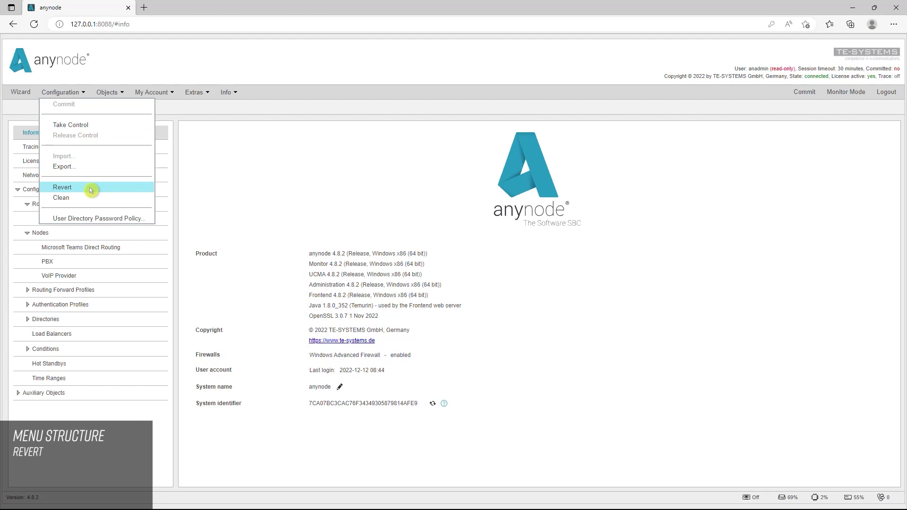
click(90, 190)
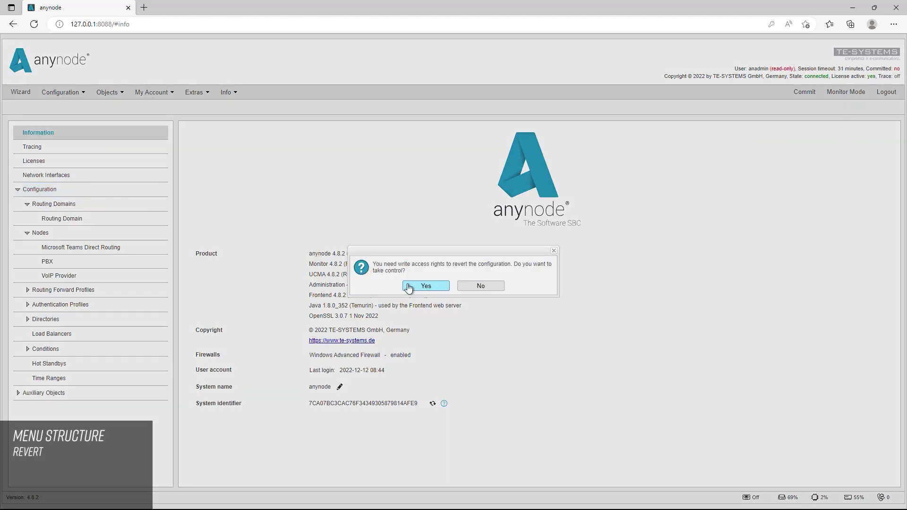
click(426, 286)
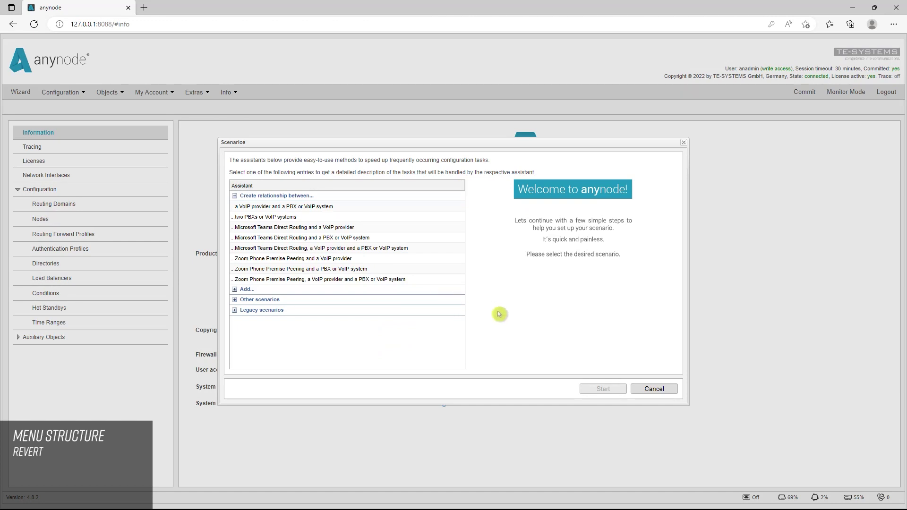
click(674, 392)
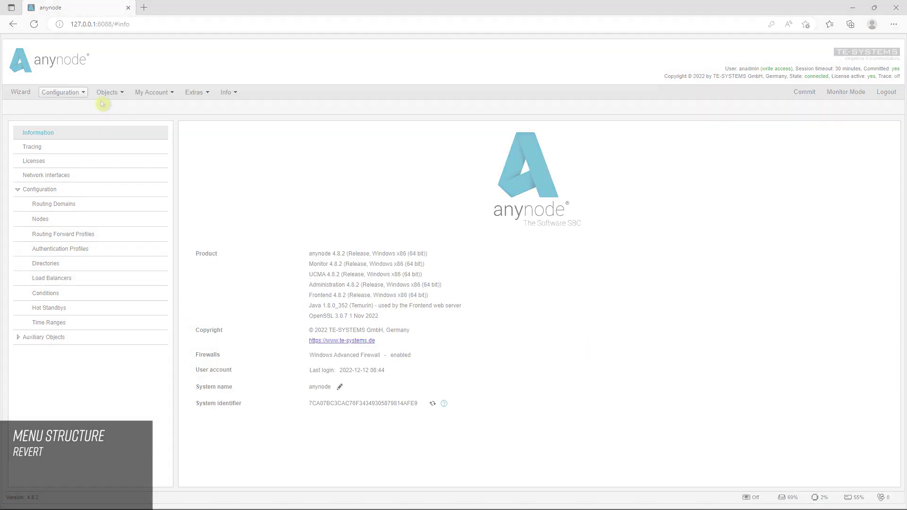
click(60, 92)
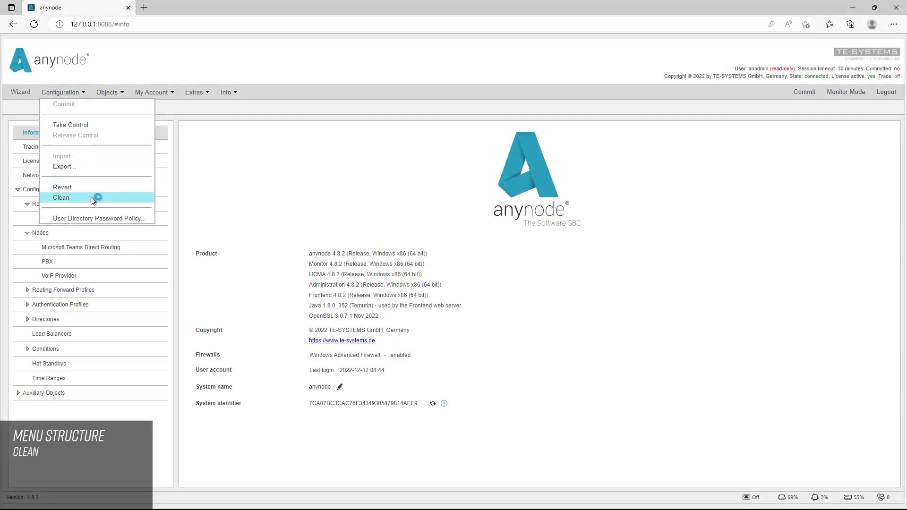
Choose Clean from the Configuration actions to wipe the current configuration.
click(91, 201)
click(91, 201)
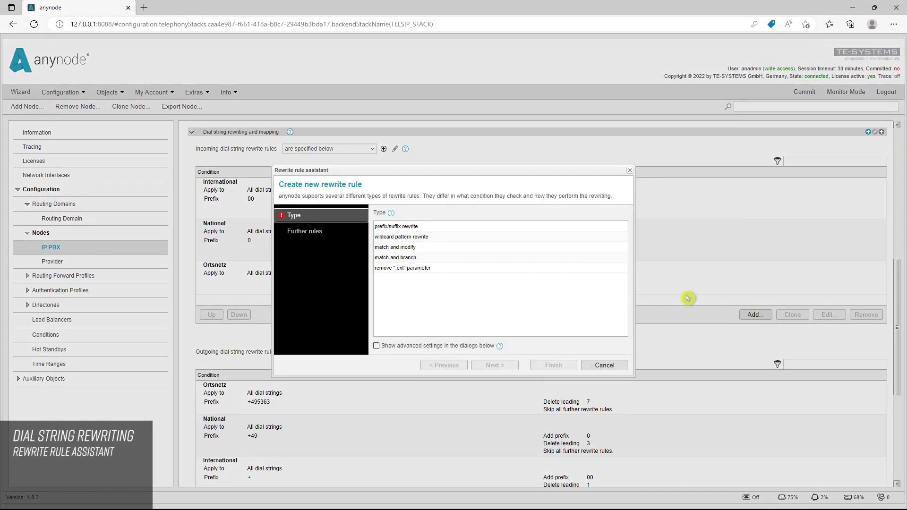
Create a prefix/suffix rewrite rule for IP PBX incoming dial strings matching prefix 00.
click(416, 227)
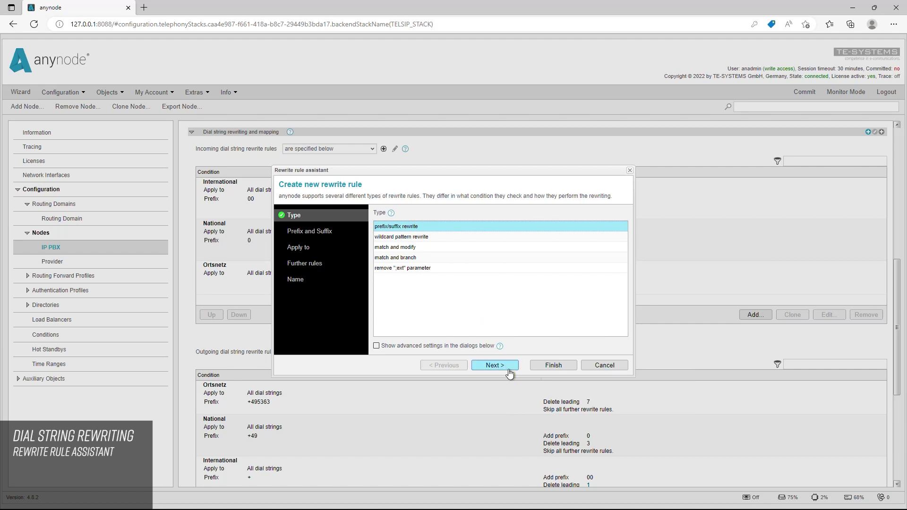
click(495, 365)
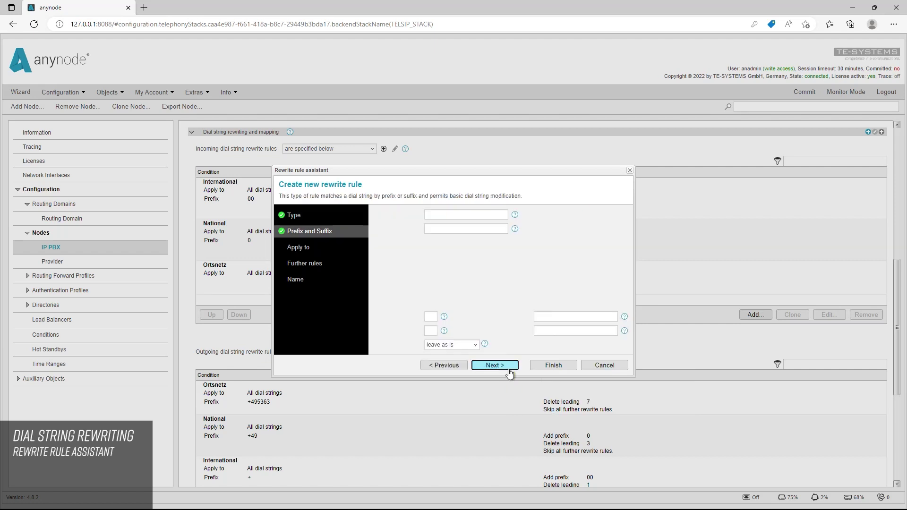
click(438, 214)
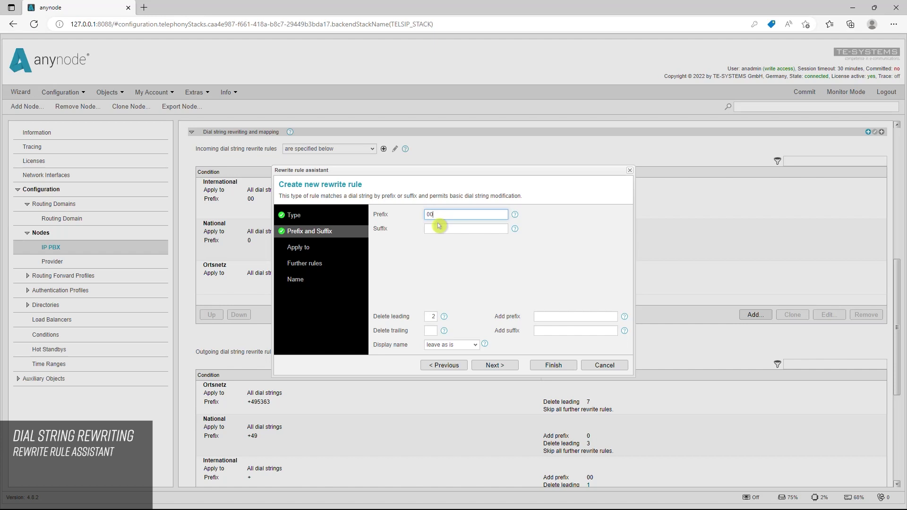
click(550, 316)
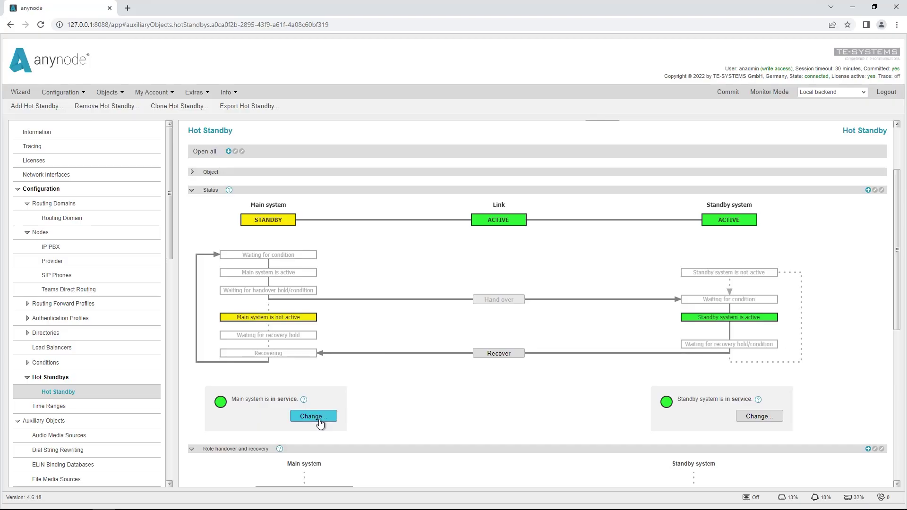
Set the hot standby main system's state to 'out of service'.
click(314, 416)
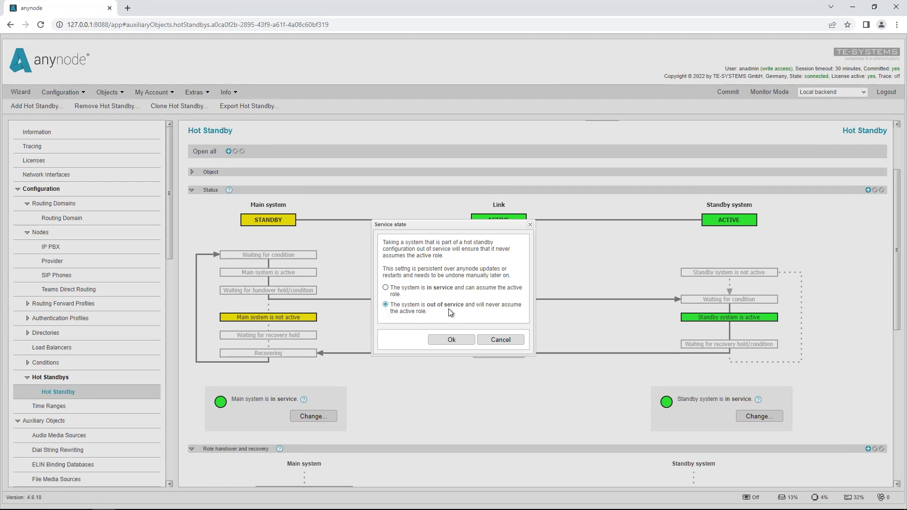
click(460, 341)
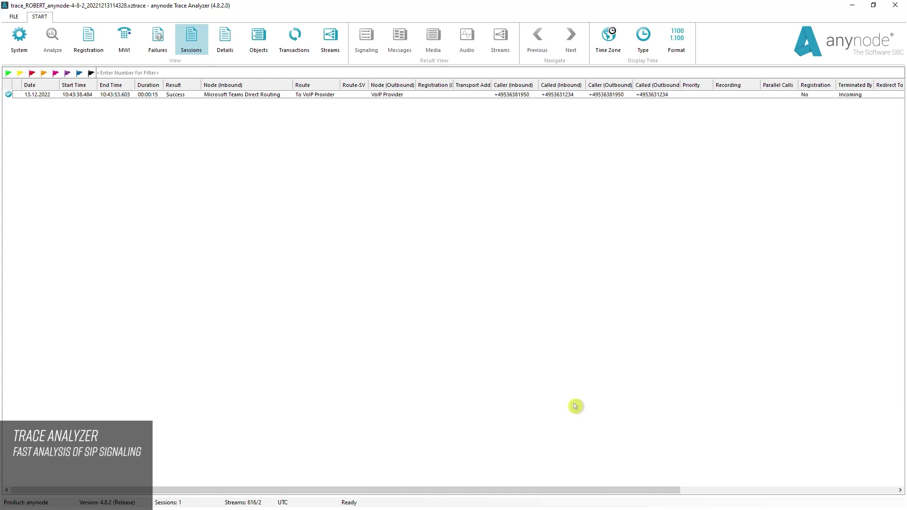
Open the recorded Teams Direct Routing session's details and signaling ladder.
click(306, 95)
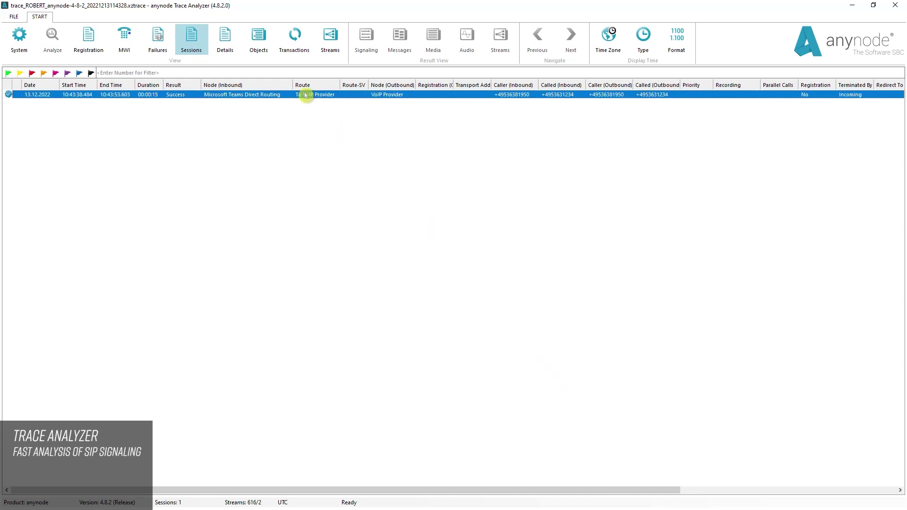
double_click(306, 95)
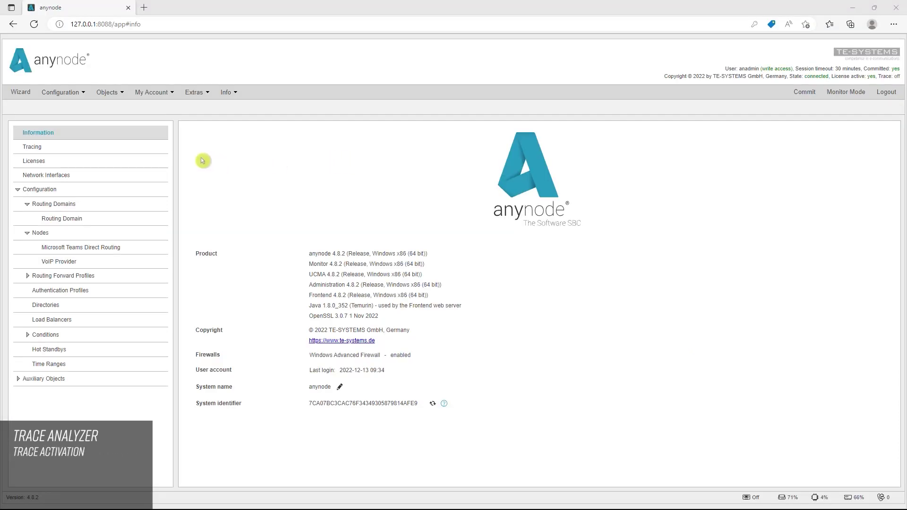
Activate tracing for the anynode service on the Tracing page.
click(75, 153)
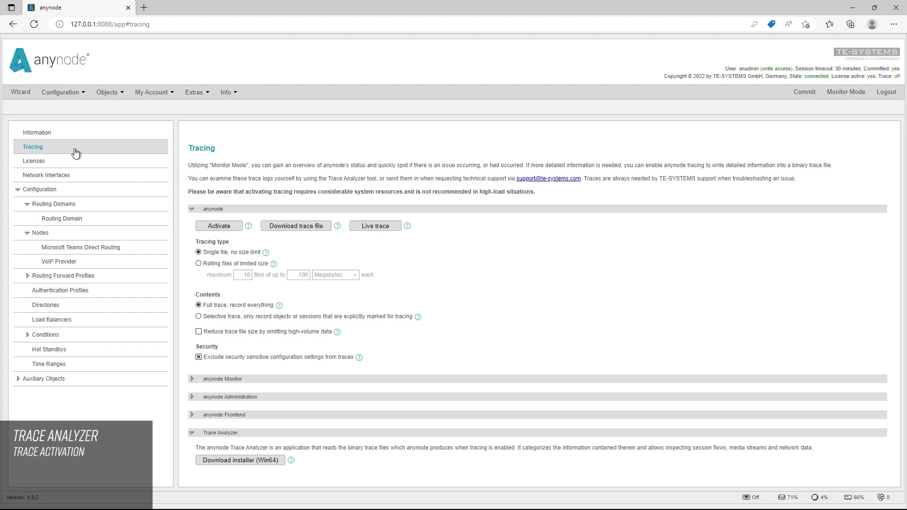
click(240, 231)
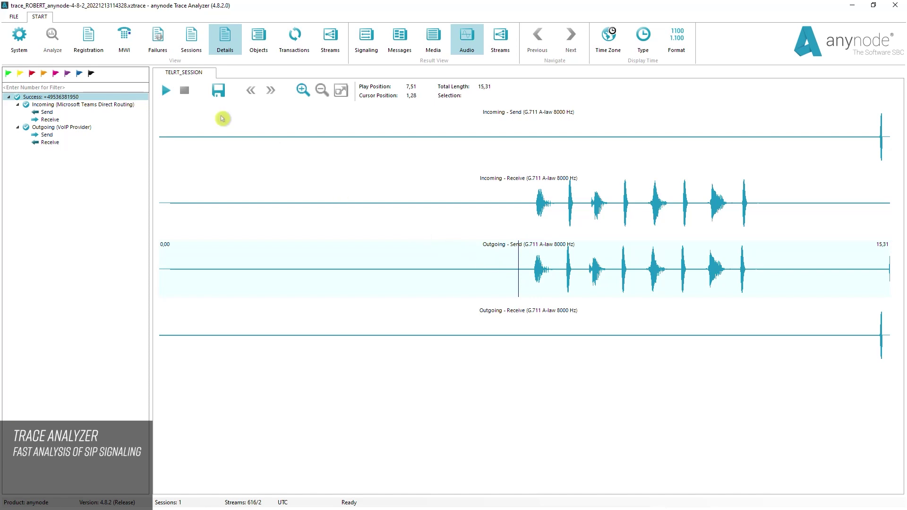
Play back the call session's incoming and outgoing audio streams in the Audio view.
click(166, 90)
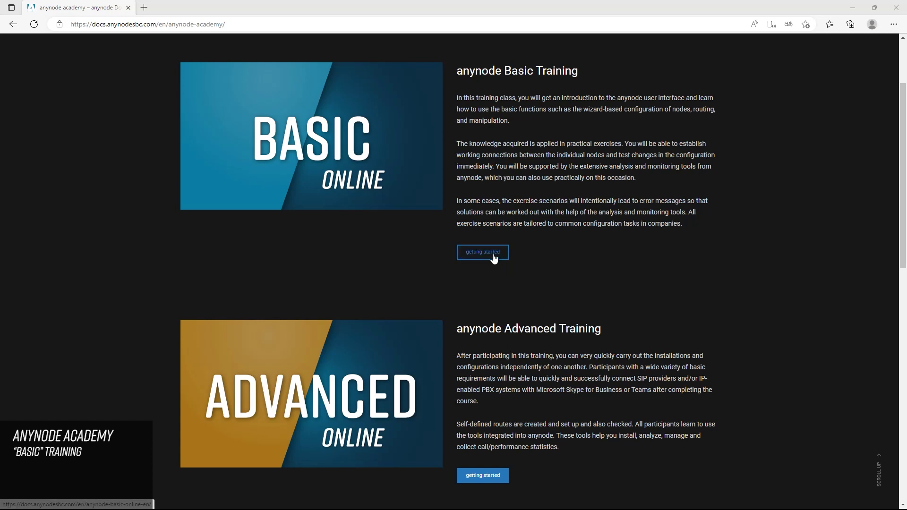
Open the anynode Basic Training page and scroll through its chapter cards down to the course dates.
click(493, 258)
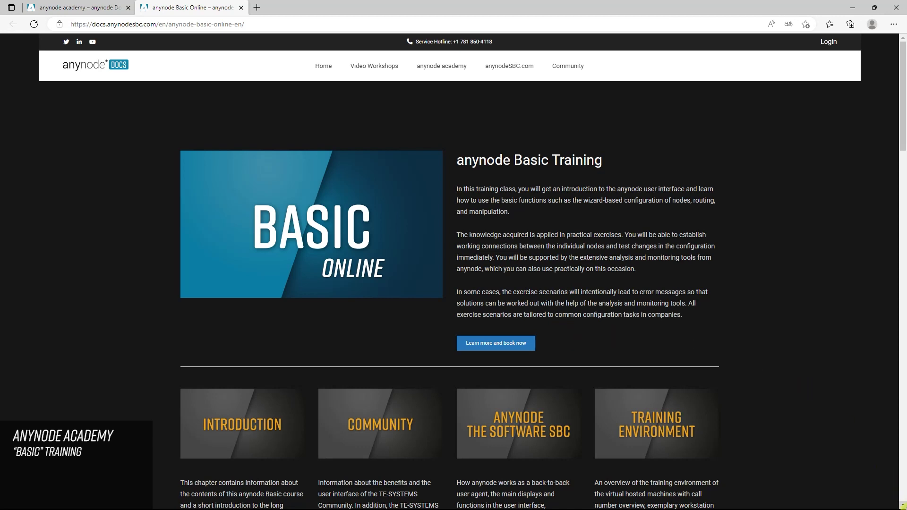
scroll(454, 272, down, 6)
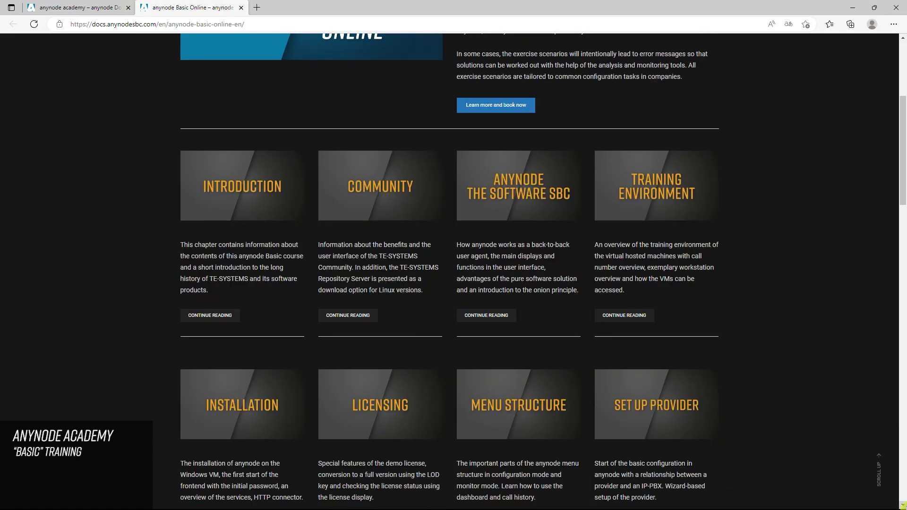
scroll(453, 271, down, 1)
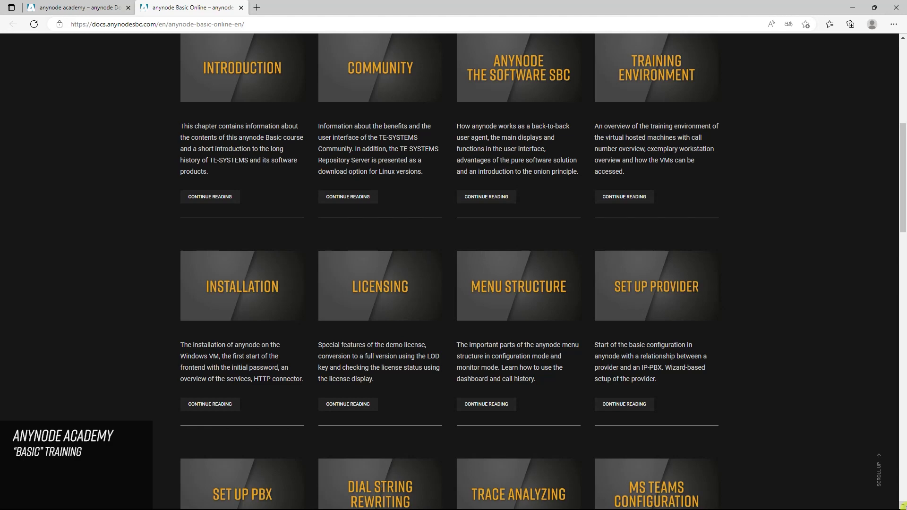
scroll(454, 272, down, 2)
scroll(454, 271, down, 2)
scroll(454, 272, down, 1)
scroll(454, 271, down, 2)
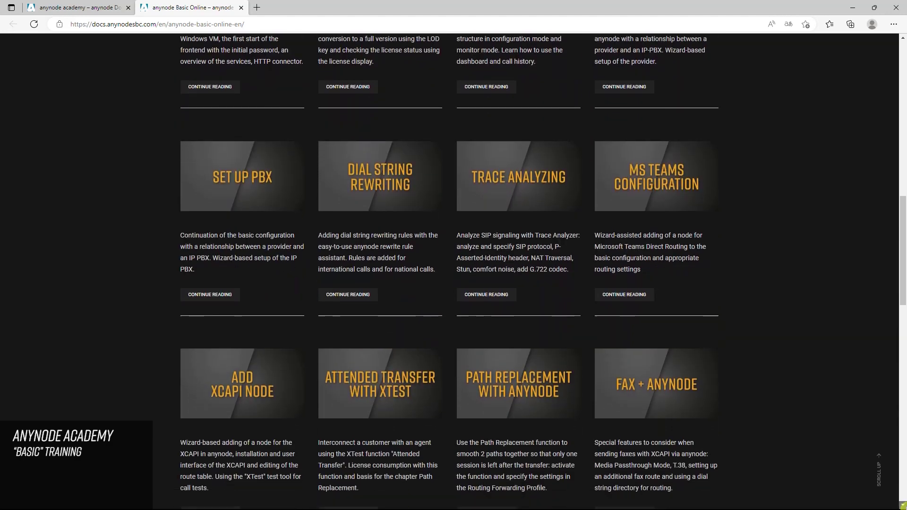
scroll(454, 271, down, 1)
scroll(454, 271, down, 1)
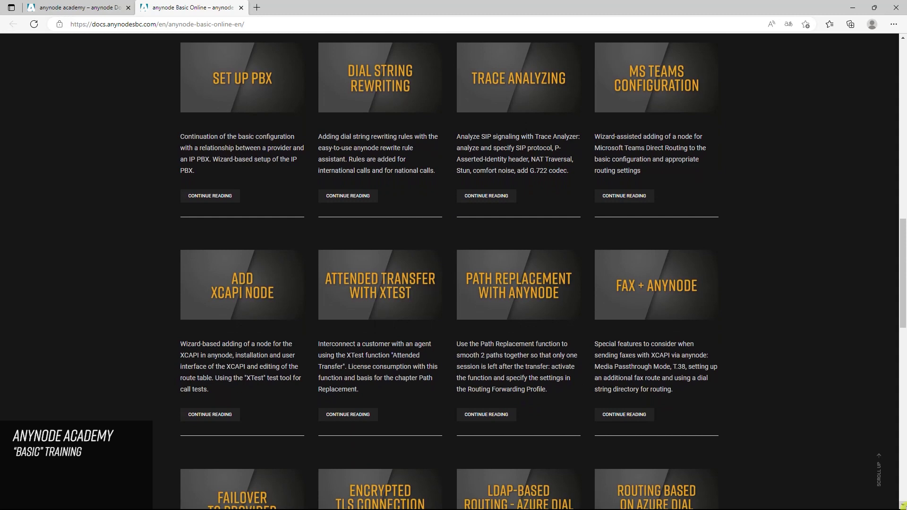
scroll(454, 272, down, 1)
scroll(453, 271, down, 2)
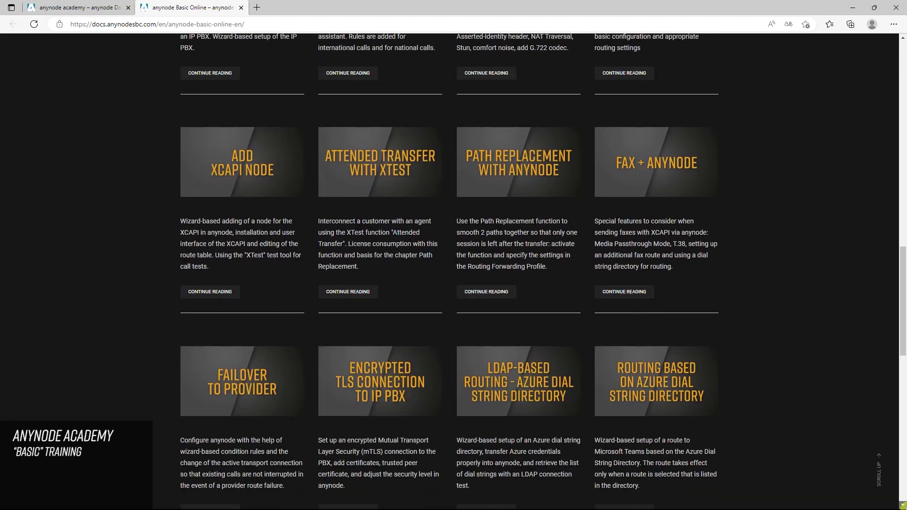
scroll(453, 272, down, 3)
scroll(454, 271, down, 2)
scroll(454, 271, down, 1)
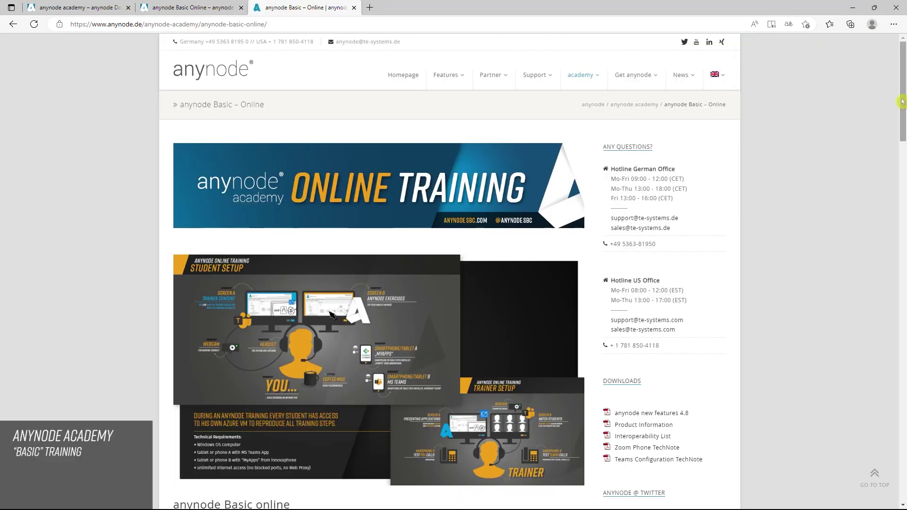
drag(901, 102, 897, 263)
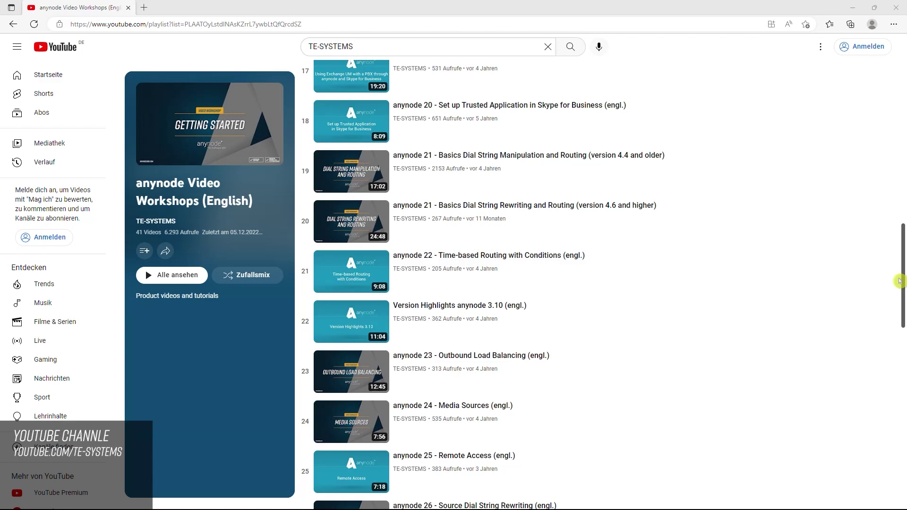
Scroll the anynode Video Workshops (English) playlist down to videos 32–41, including Hot Standby.
drag(902, 286, 903, 467)
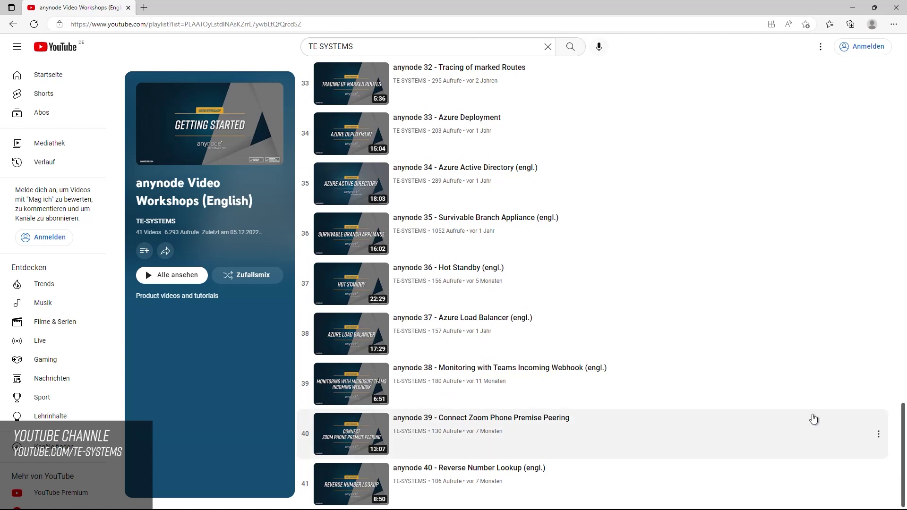